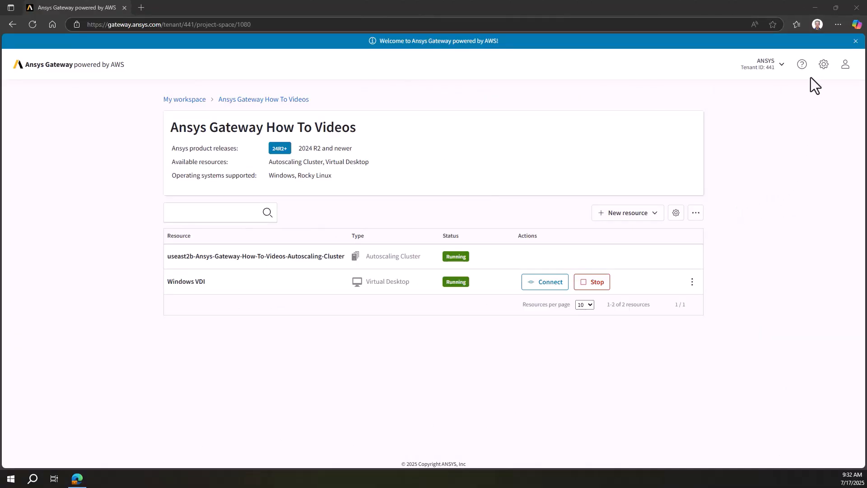
# Open the Ansys Gateway powered by AWS Recommended Usage Guide from the product help documentation.
pyautogui.click(802, 64)
pyautogui.click(784, 89)
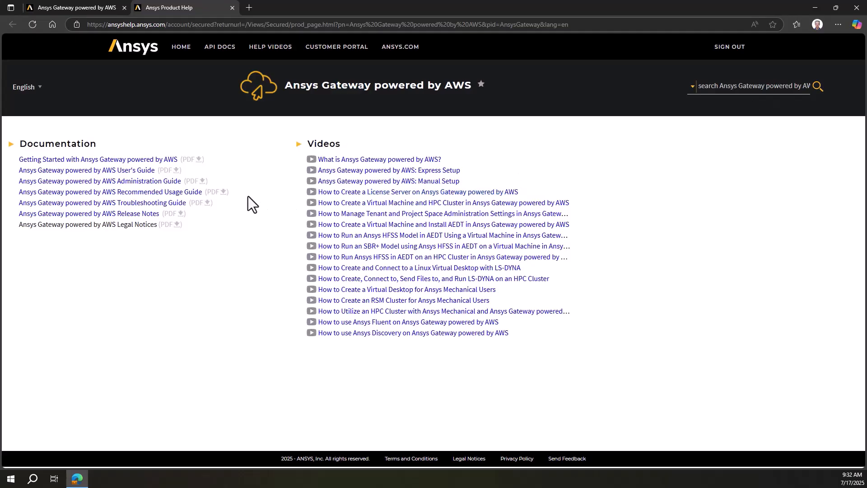
pyautogui.click(174, 193)
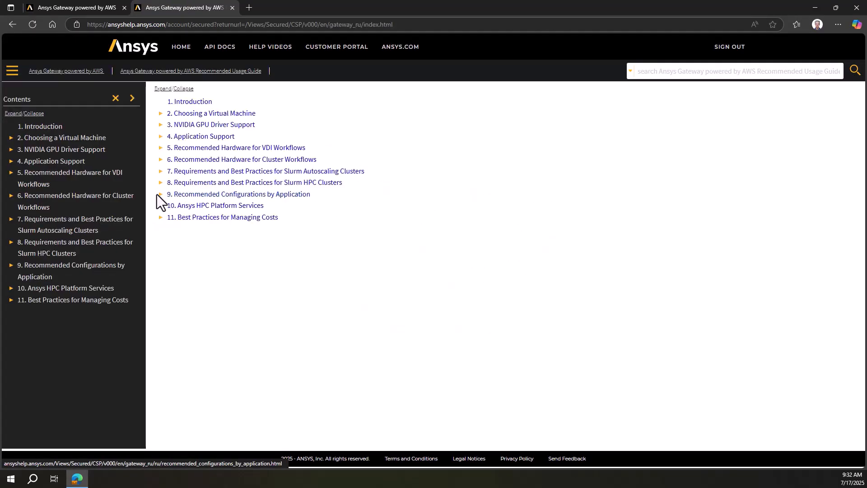
# Open the topic on submitting a Mechanical job to HPC Platform Services from Mechanical, under Step 3 of the Ansys Mechanical Autoscaling Cluster Workflow.
pyautogui.click(160, 194)
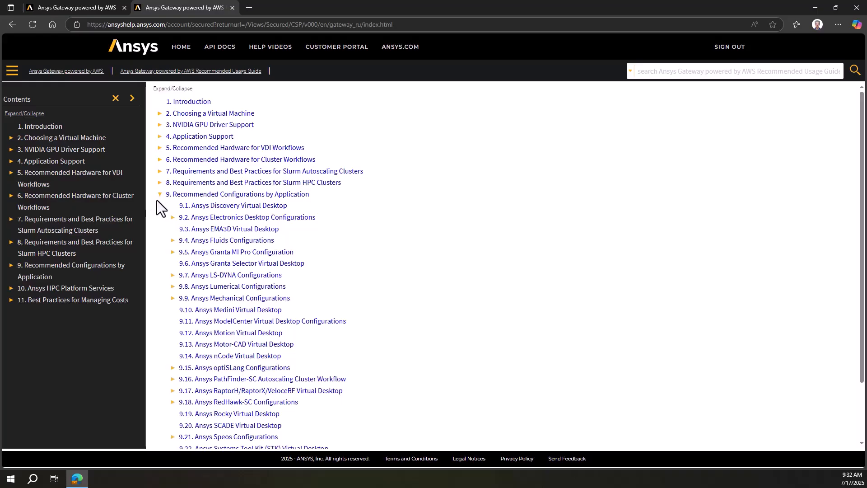
pyautogui.click(172, 299)
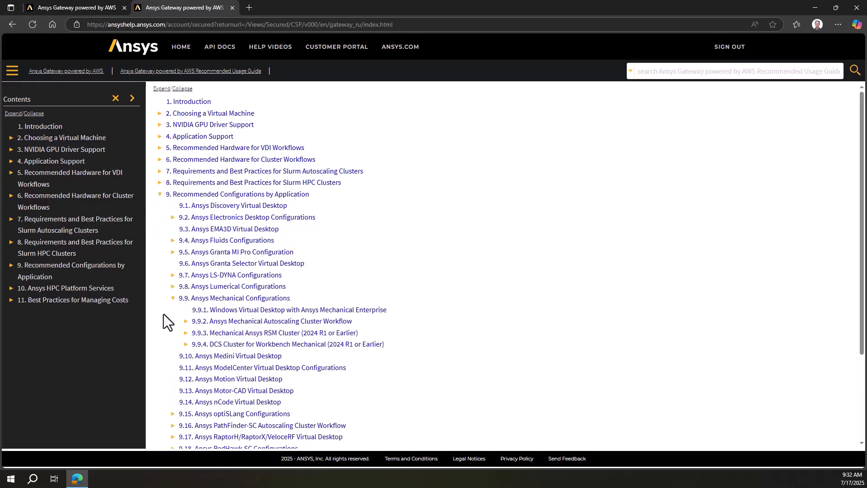
pyautogui.click(186, 321)
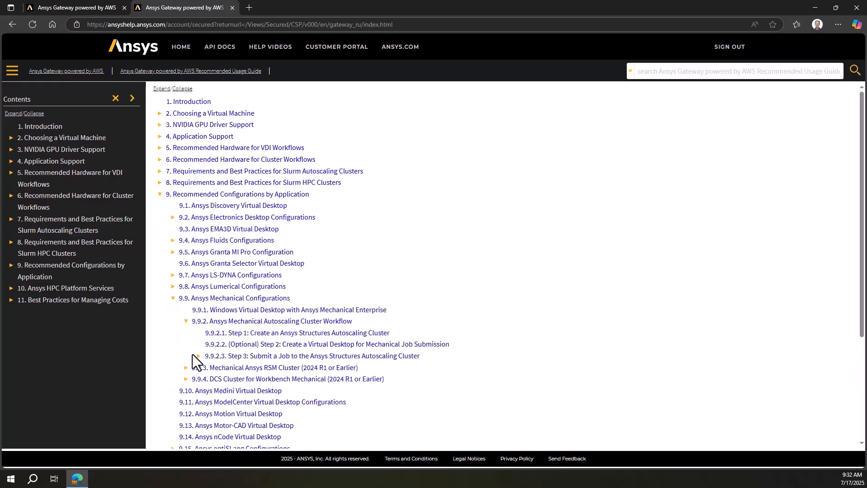
pyautogui.click(233, 356)
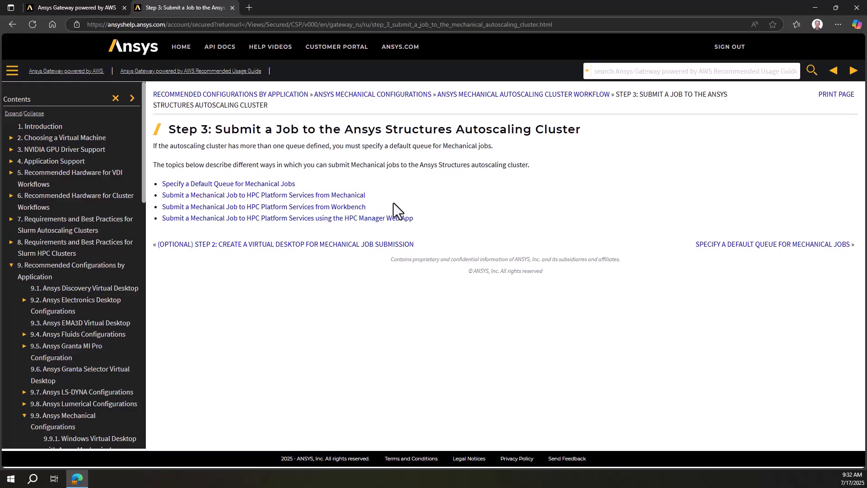
pyautogui.click(350, 196)
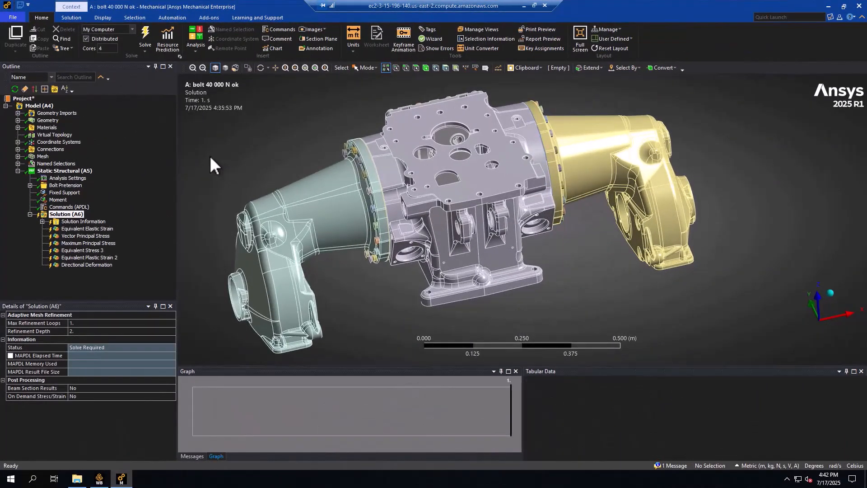
# Add a new solve queue named HPS in Mechanical's Solve Process Settings.
pyautogui.click(179, 56)
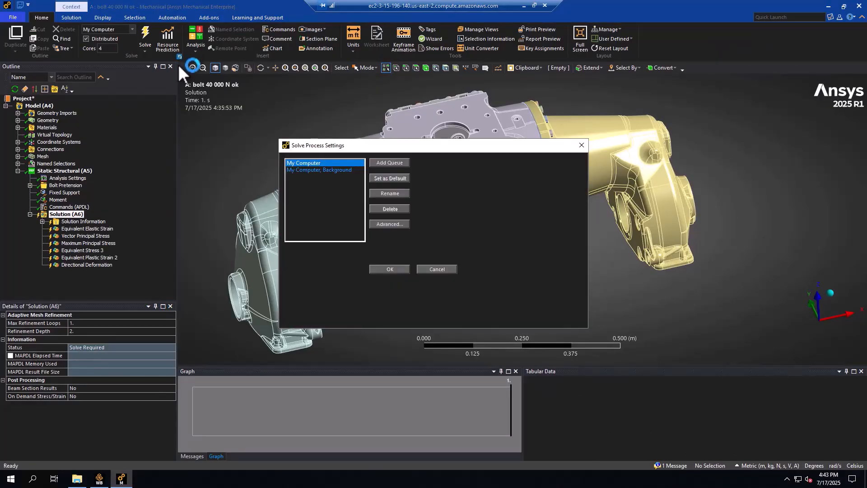
pyautogui.click(391, 168)
pyautogui.write('H')
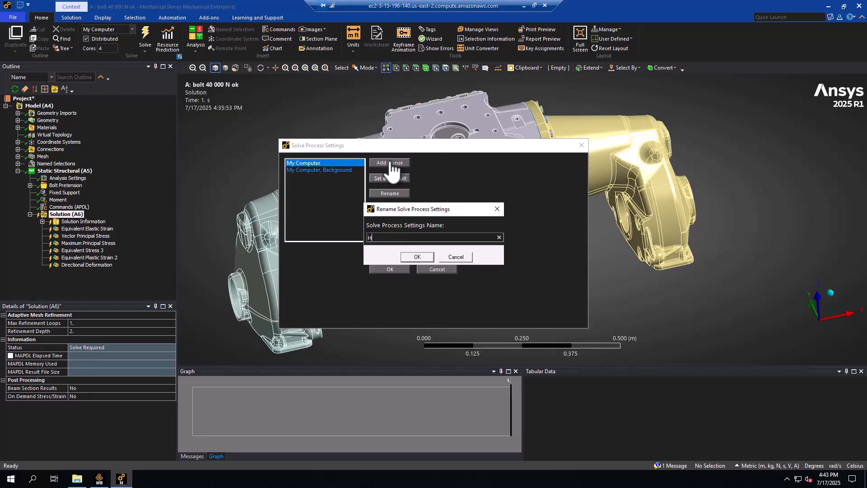
pyautogui.write('PC')
pyautogui.click(425, 256)
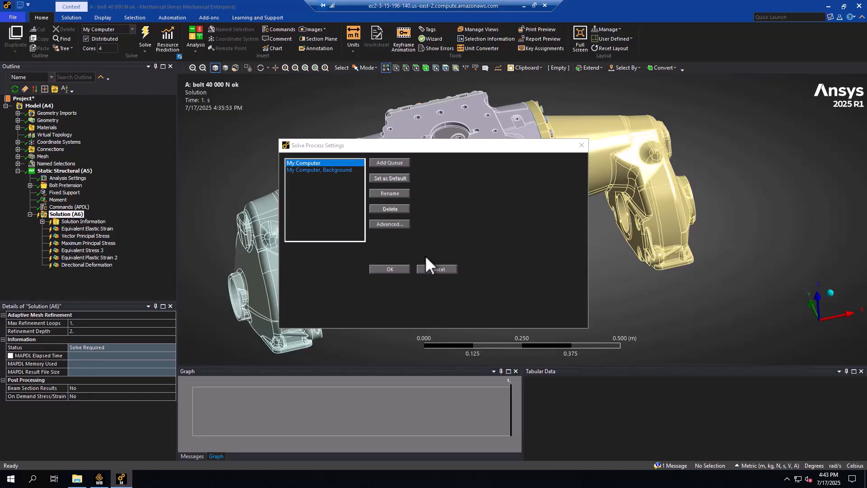
# Set the HPS queue's solution execution target to HPC Platform Services and make its Url field ready for entry.
pyautogui.click(556, 166)
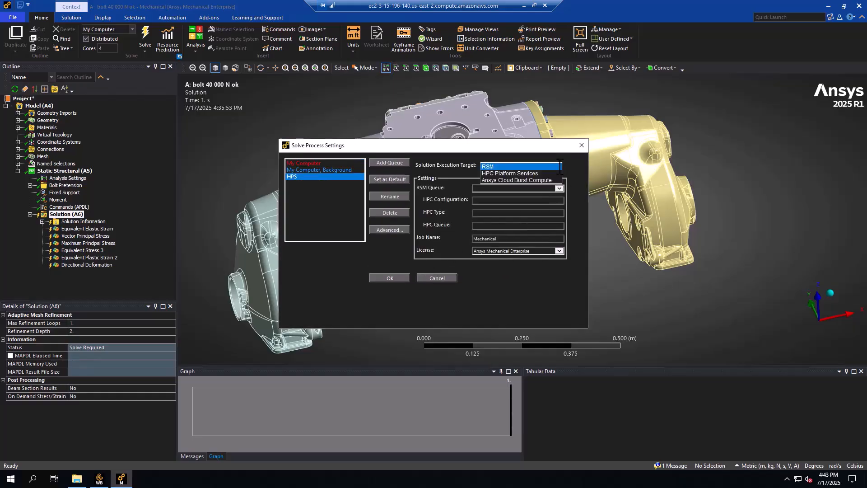
pyautogui.click(539, 175)
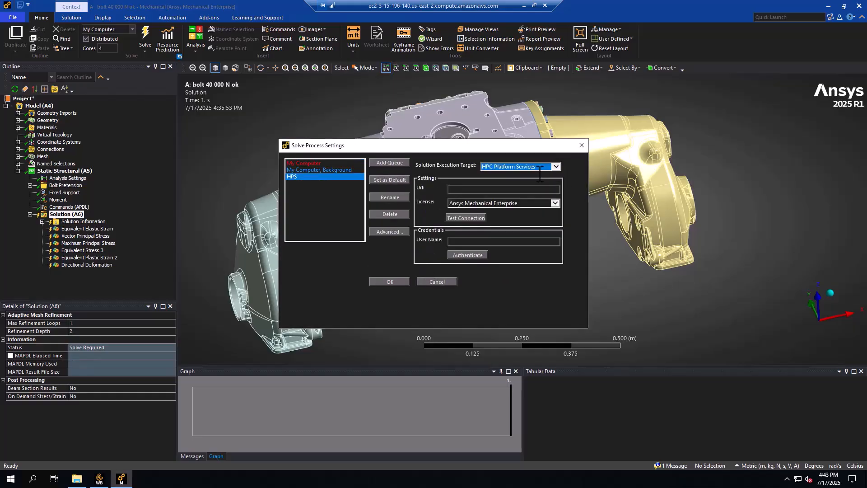
pyautogui.click(457, 189)
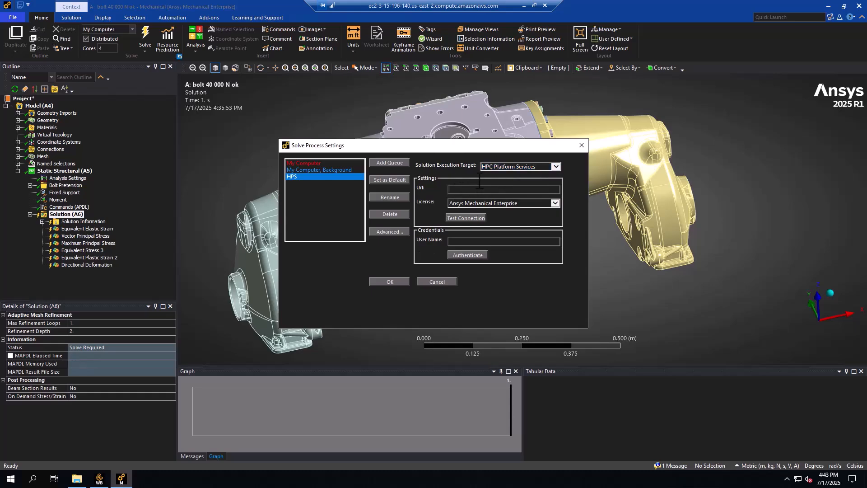
# Switch to the browser and connect to the autoscaling cluster's Ansys HPC Platform Services node, continuing past the certificate warning to the sign-in page.
pyautogui.click(524, 5)
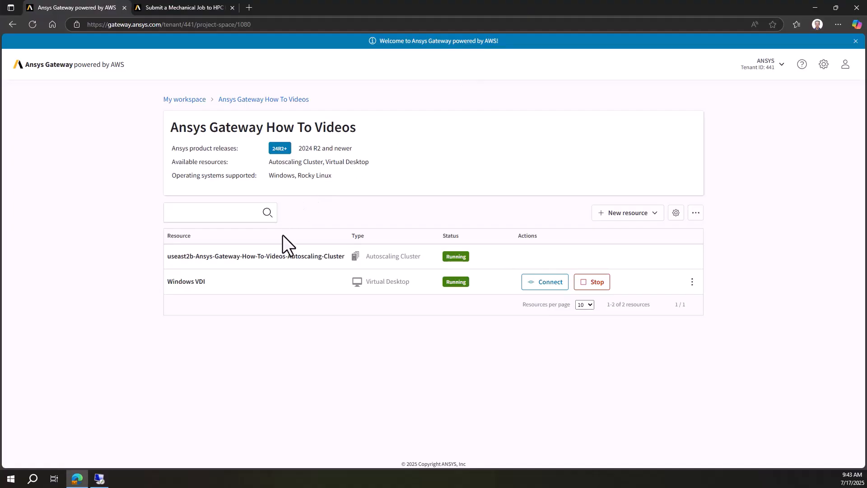
pyautogui.click(285, 256)
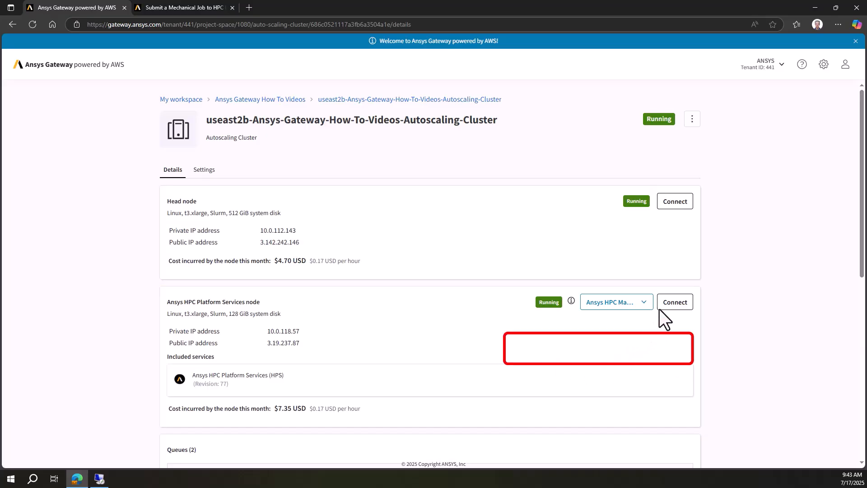
pyautogui.click(674, 302)
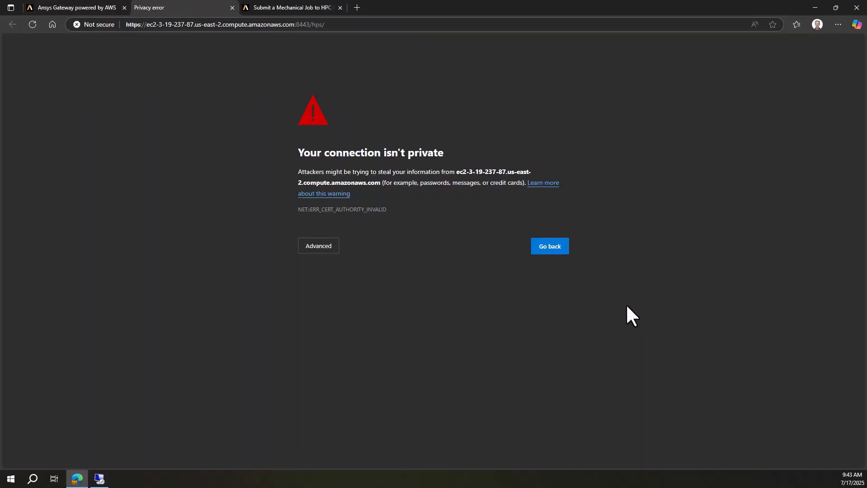
pyautogui.click(311, 247)
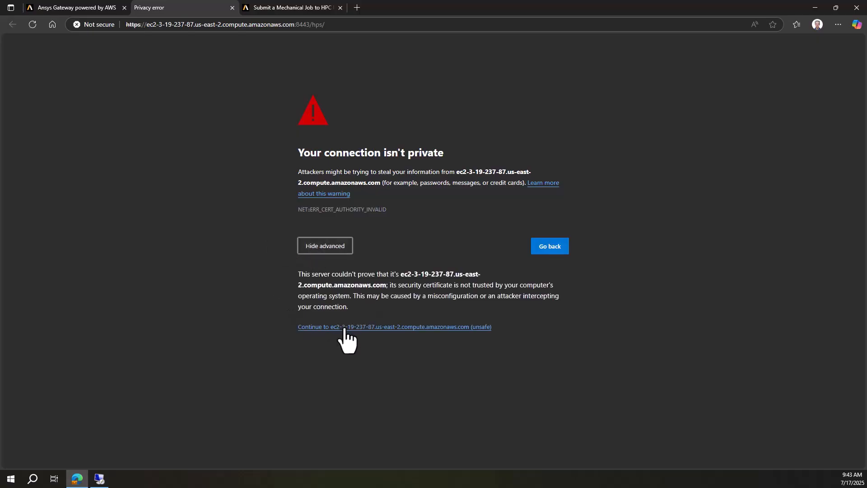
pyautogui.click(398, 327)
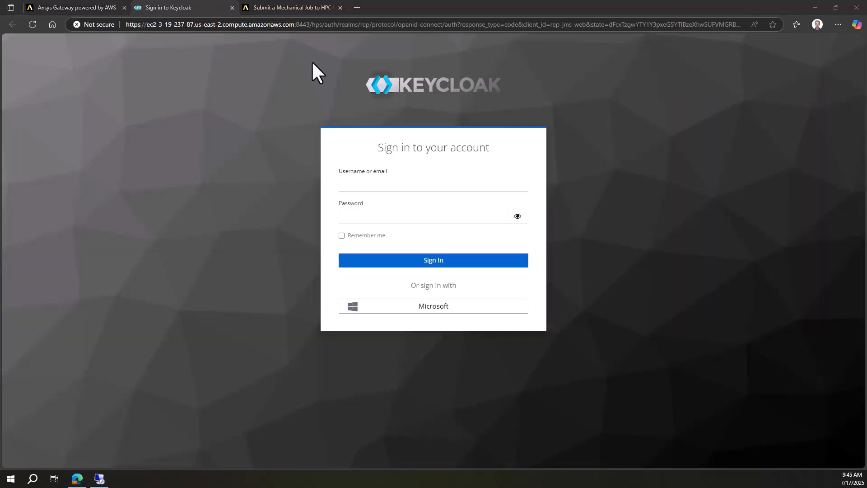
# Copy the beginning of the sign-in page's web address, from https up to and including /hps/.
pyautogui.moveTo(324, 24); pyautogui.dragTo(124, 29)
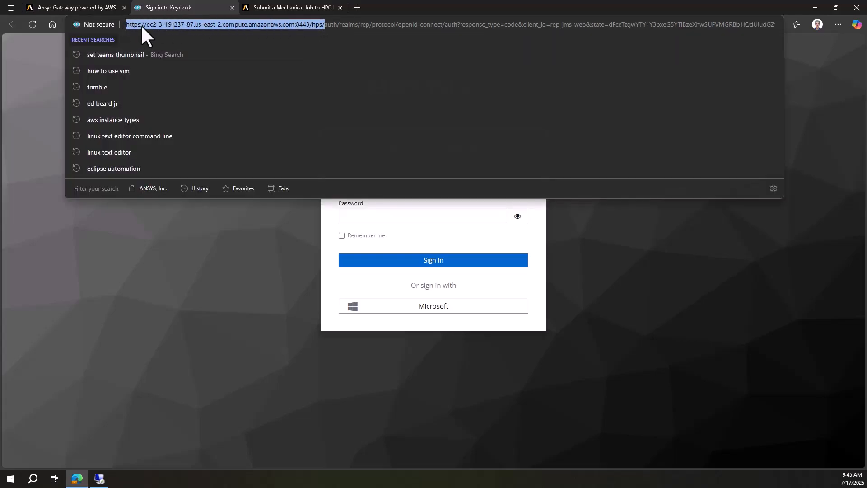
pyautogui.rightClick(141, 24)
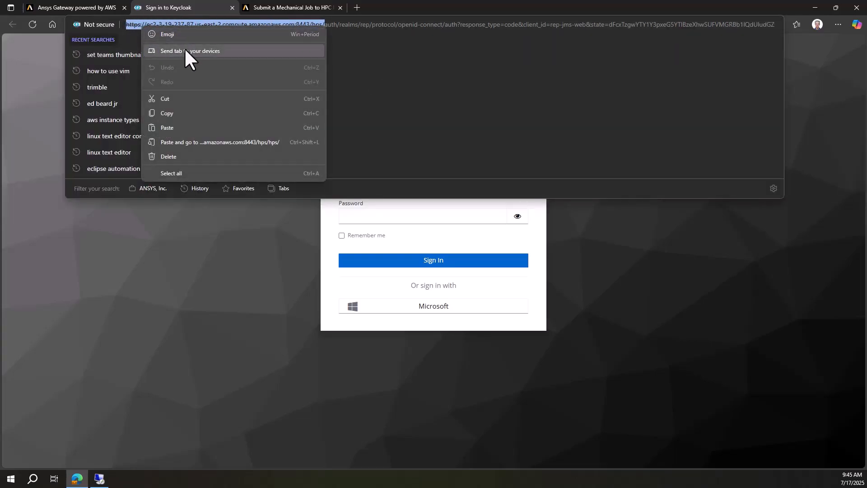
pyautogui.click(186, 113)
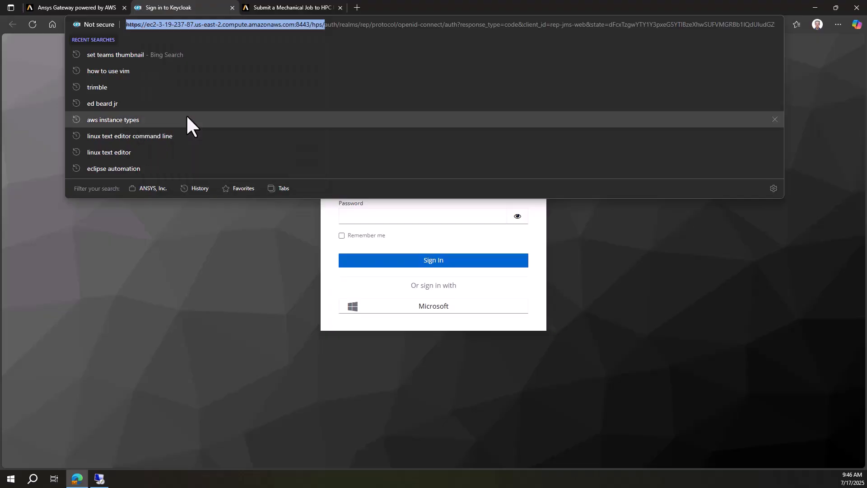
pyautogui.click(208, 255)
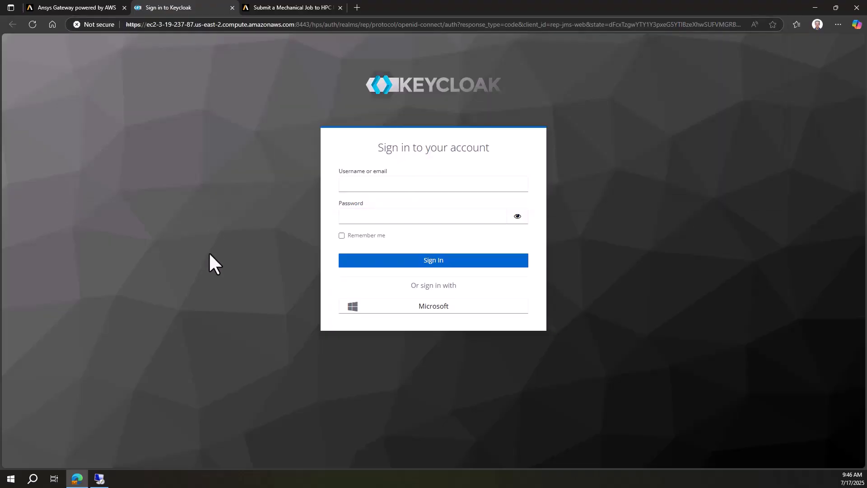
# Return to Mechanical on the remote desktop, paste the copied address as the HPS queue's Url and test the connection.
pyautogui.click(96, 480)
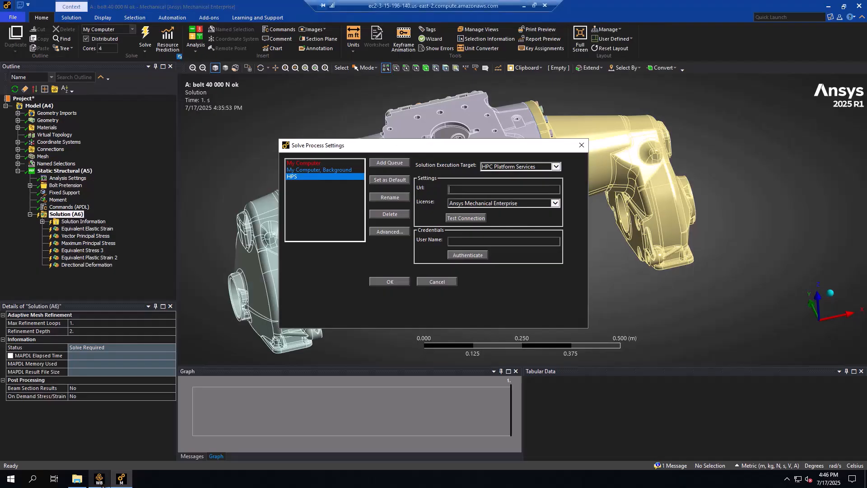
pyautogui.rightClick(458, 188)
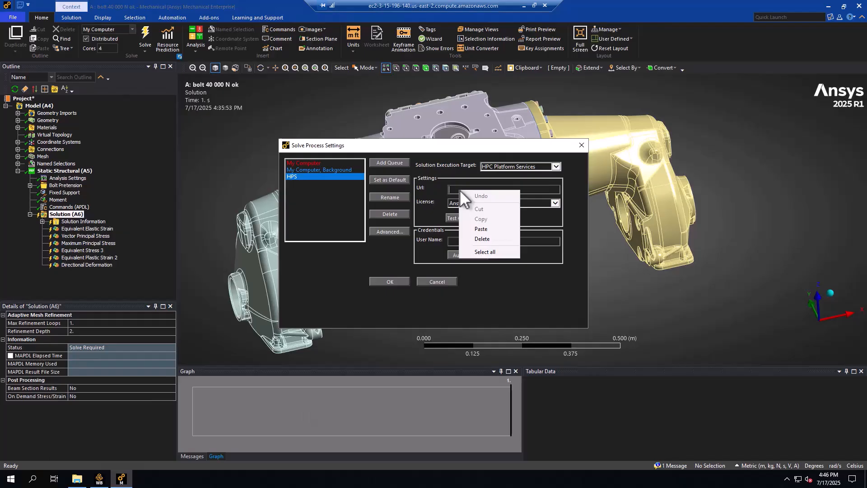
pyautogui.click(486, 228)
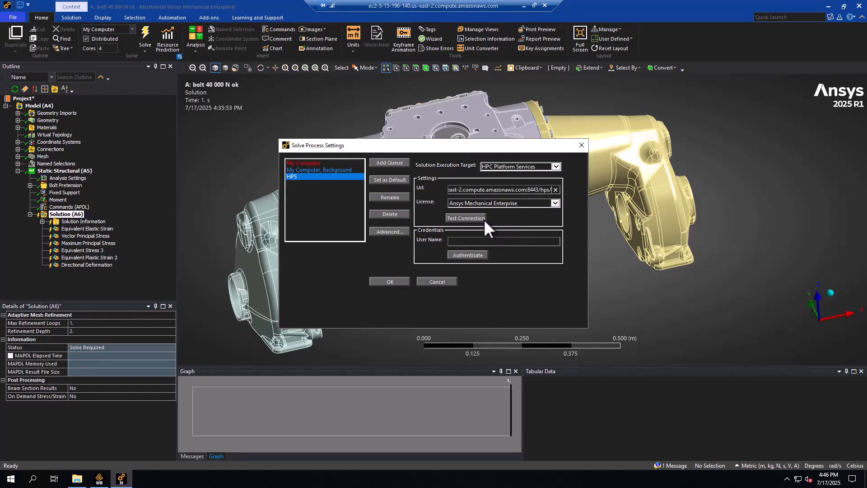
pyautogui.click(478, 221)
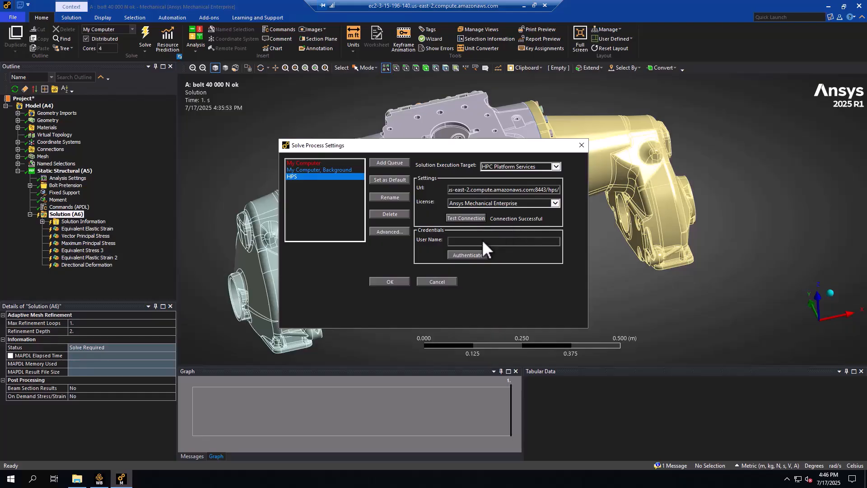
# Authenticate the HPS queue with the user name repuser and the account password.
pyautogui.click(482, 242)
pyautogui.write('repuser')
pyautogui.click(468, 256)
pyautogui.write('••')
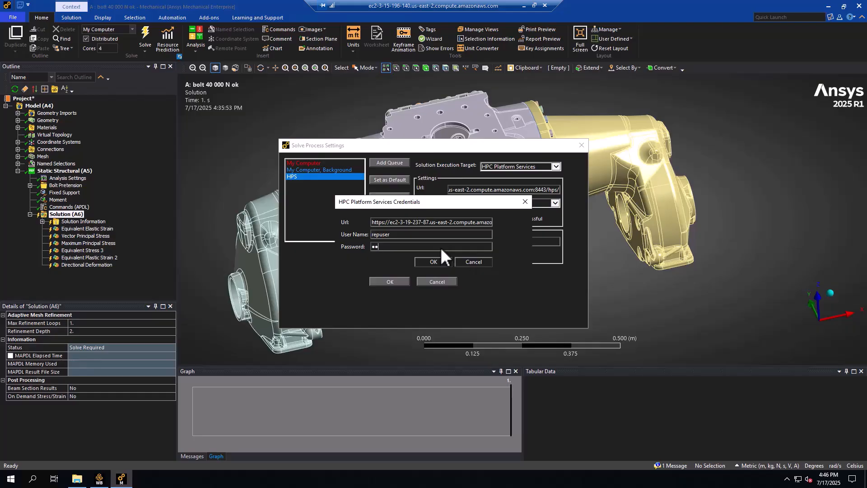
pyautogui.write('•••••')
pyautogui.click(430, 264)
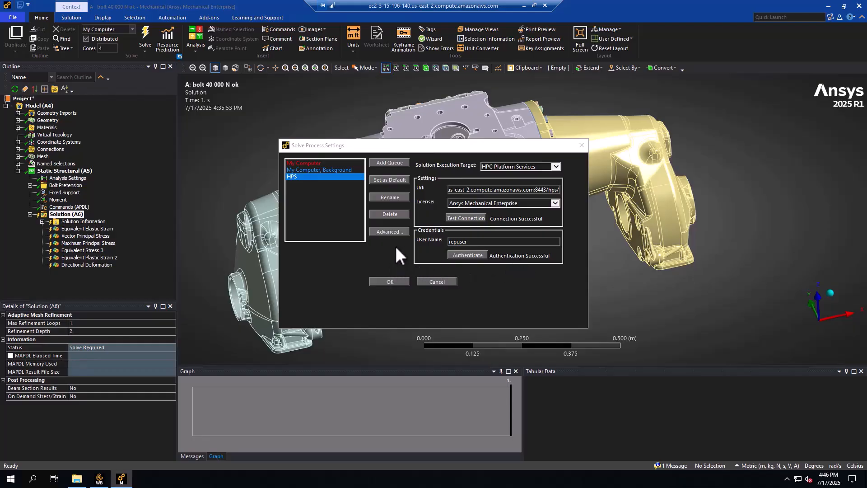
# In the HPS queue's advanced properties, select the Default_Cluster resource and the structures-2025r1 queue, and accept the settings.
pyautogui.click(398, 233)
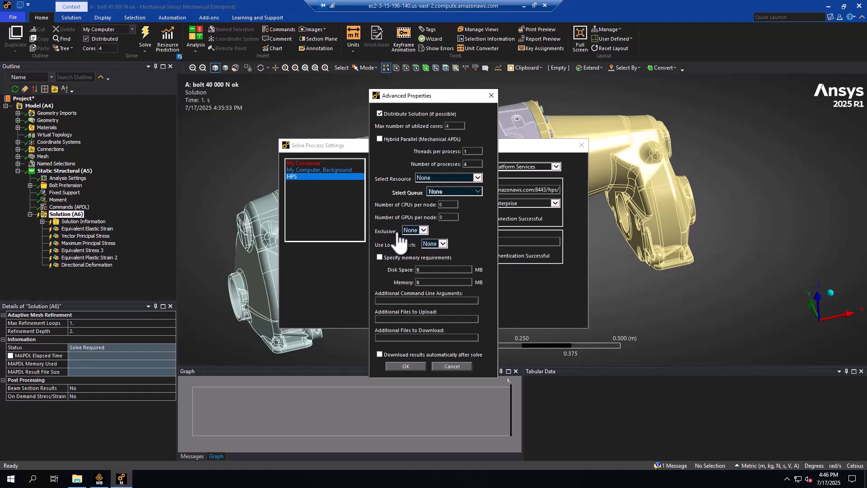
pyautogui.click(478, 177)
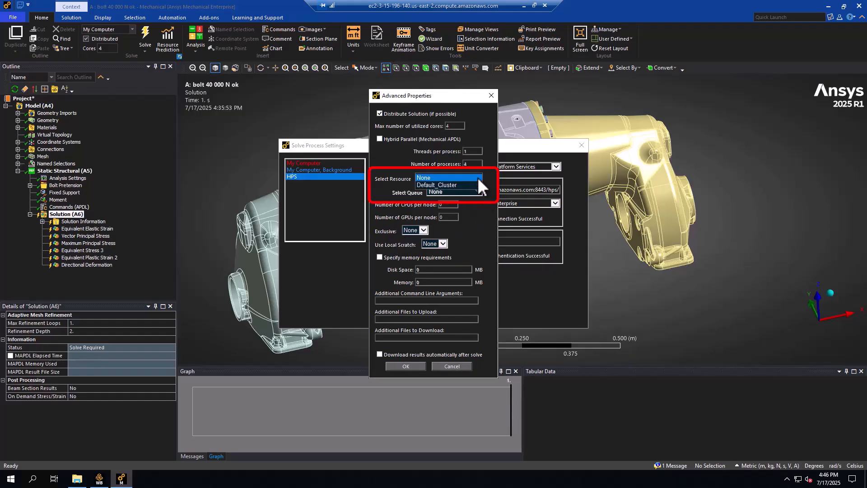
pyautogui.click(459, 184)
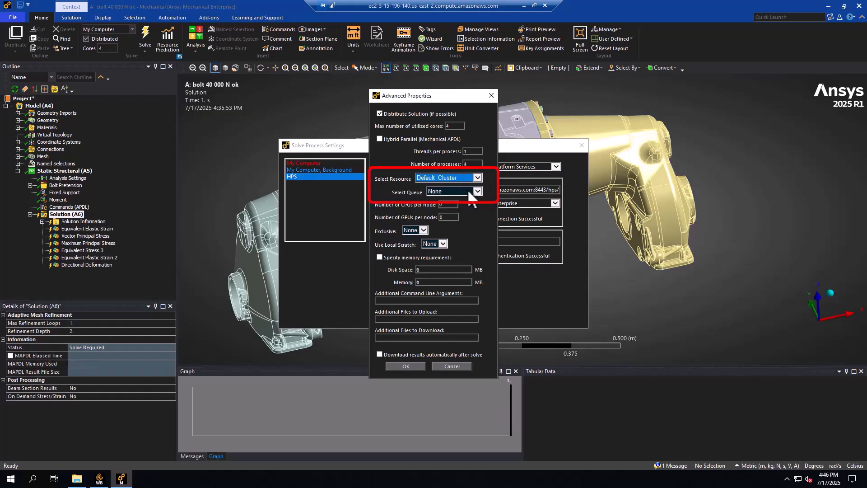
pyautogui.click(472, 191)
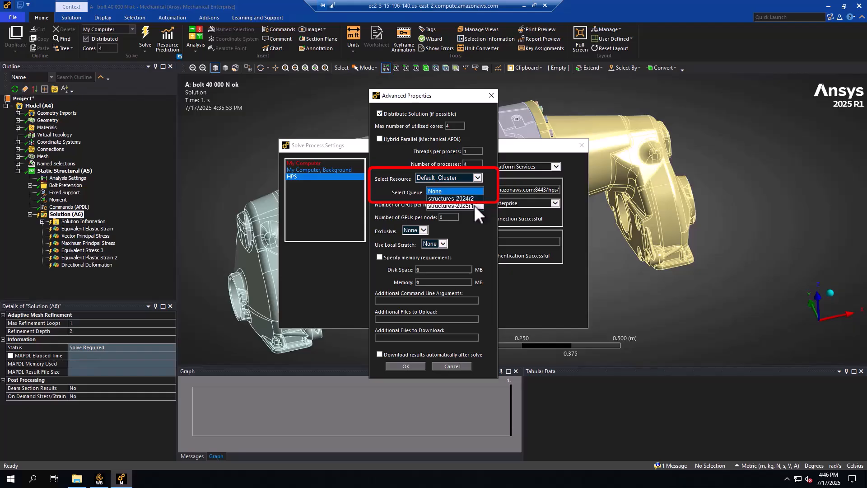
pyautogui.click(473, 204)
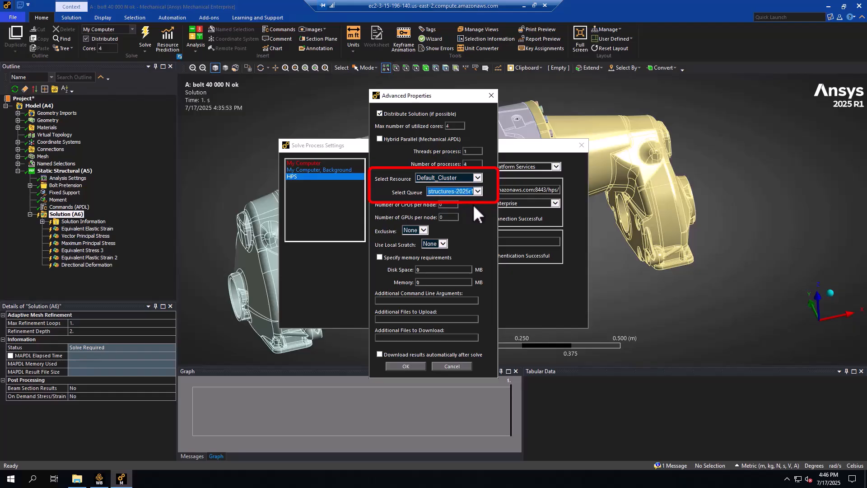
pyautogui.click(473, 205)
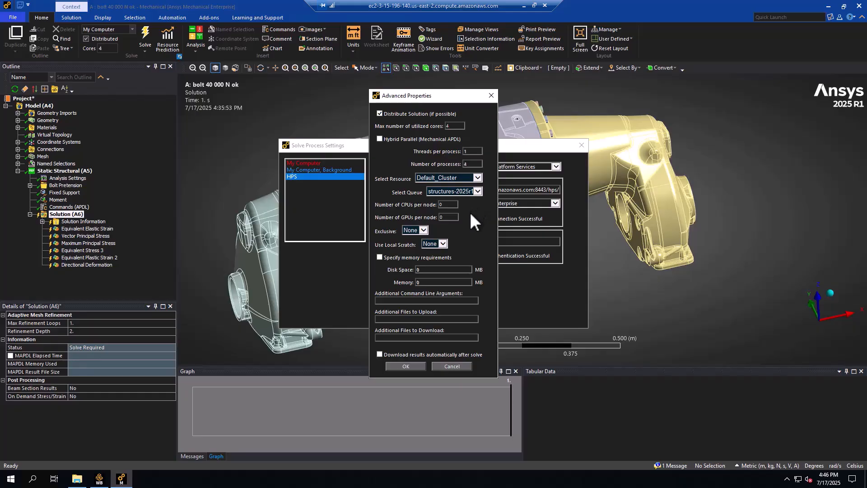
pyautogui.click(410, 366)
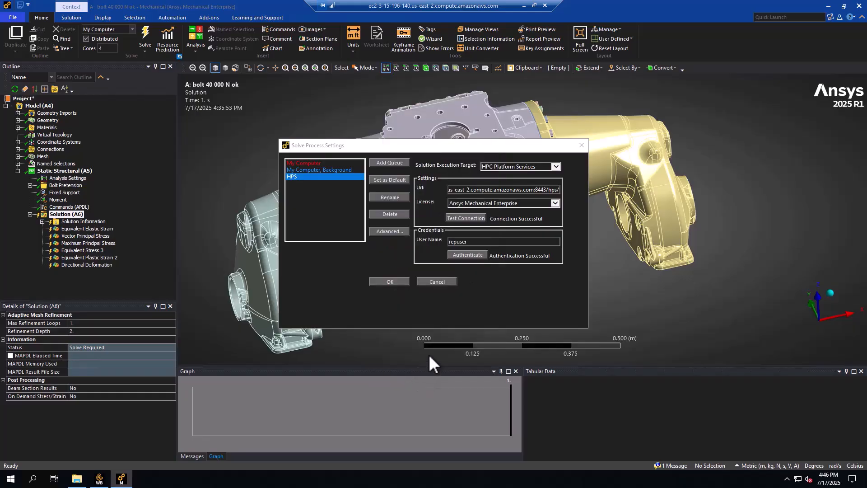
# Accept the solve process settings and submit the distributed solve to the HPS queue with 192 cores.
pyautogui.click(390, 281)
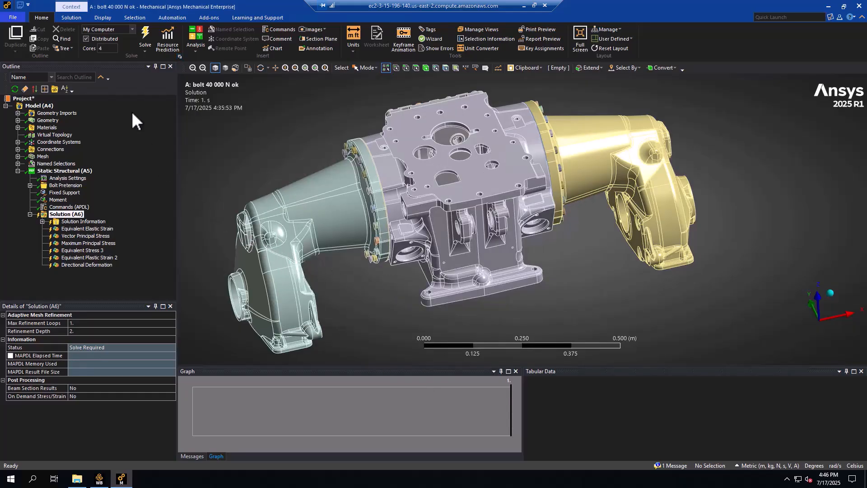
pyautogui.click(132, 28)
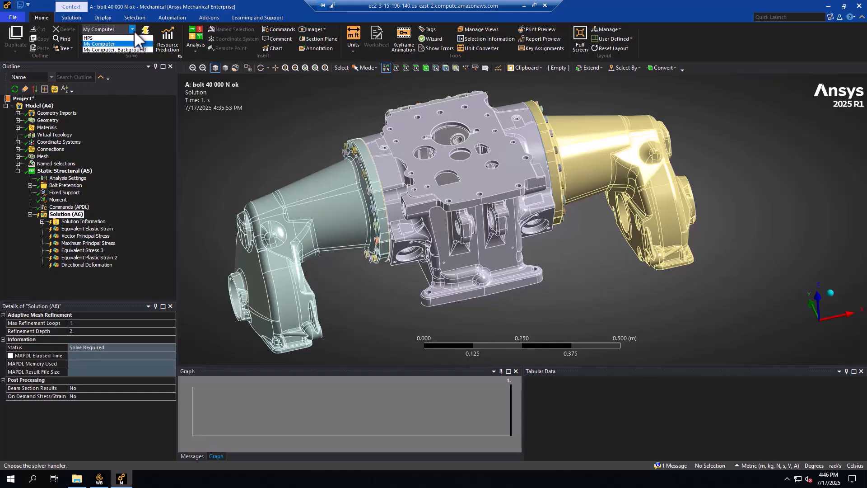
pyautogui.click(130, 38)
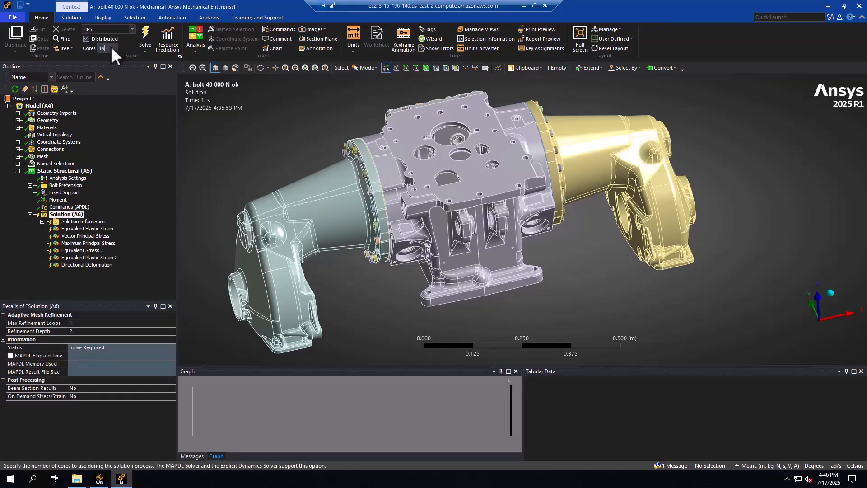
pyautogui.click(126, 114)
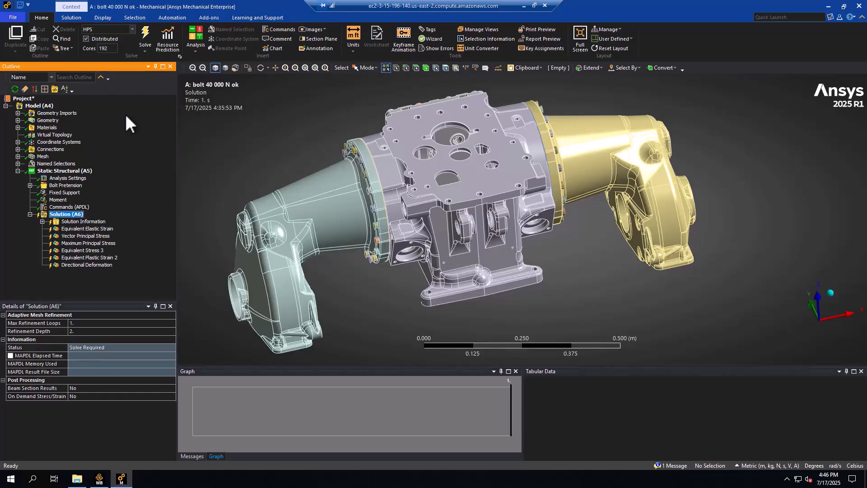
pyautogui.click(143, 30)
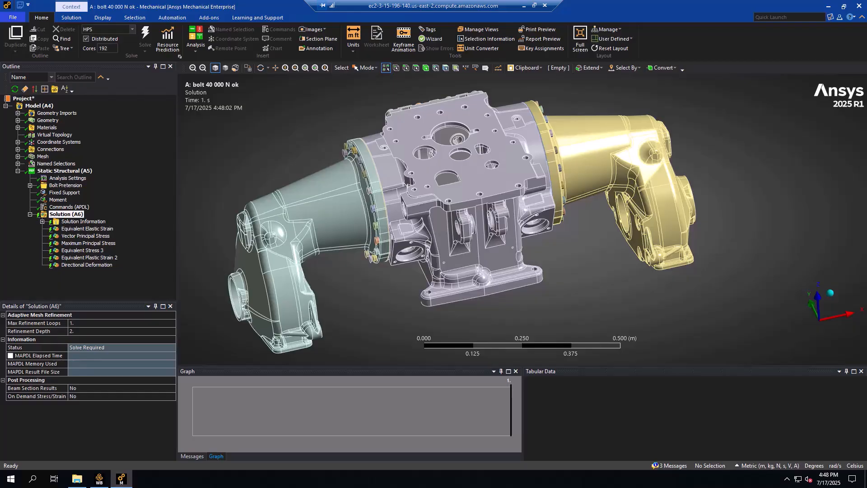
# Switch to the Keycloak sign-in page in the browser and sign in to HPC Manager as repadmin with the account password.
pyautogui.click(524, 5)
pyautogui.click(365, 184)
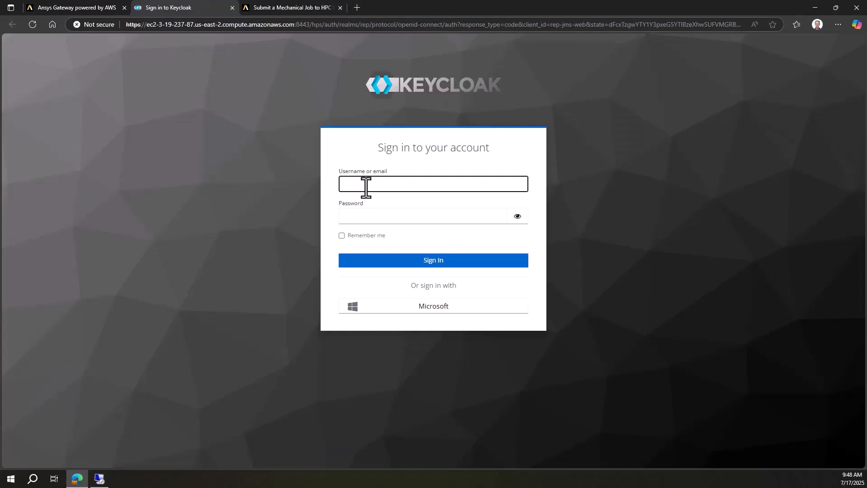
pyautogui.write('repadmin')
pyautogui.press('Tab')
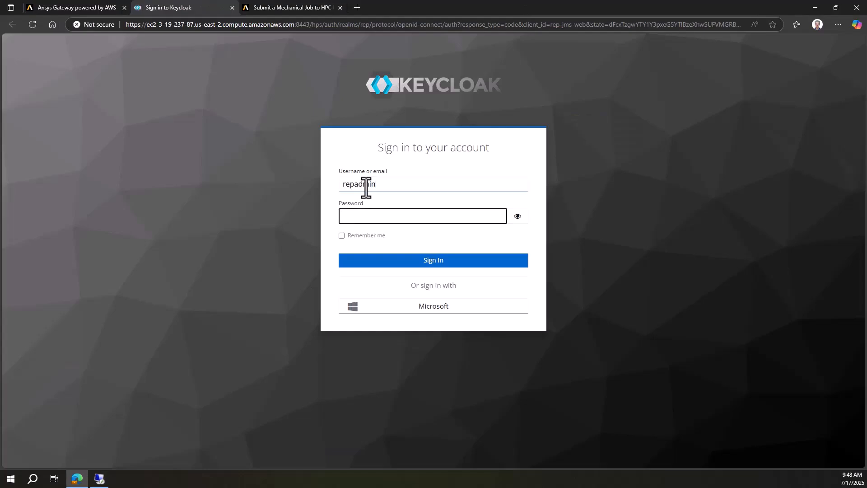
pyautogui.write('••••••••')
pyautogui.click(397, 261)
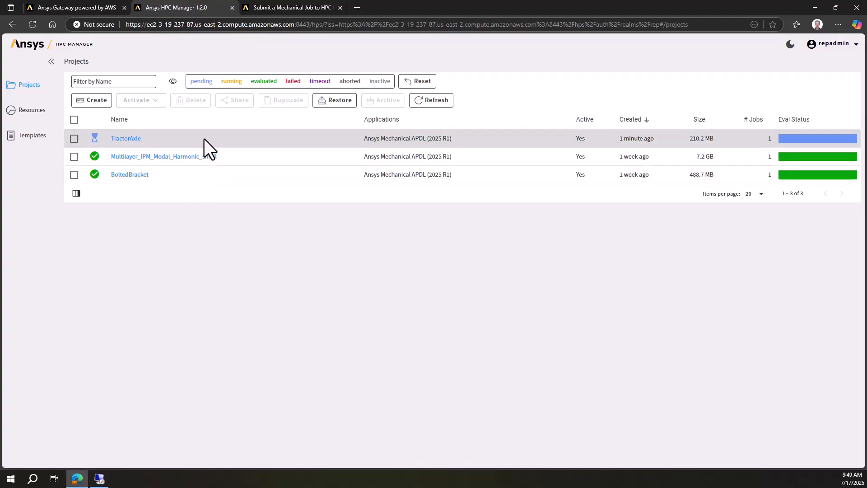
# Open the TractorAxle project's Static Structural task and examine the solve.out monitoring output in its file list.
pyautogui.click(125, 139)
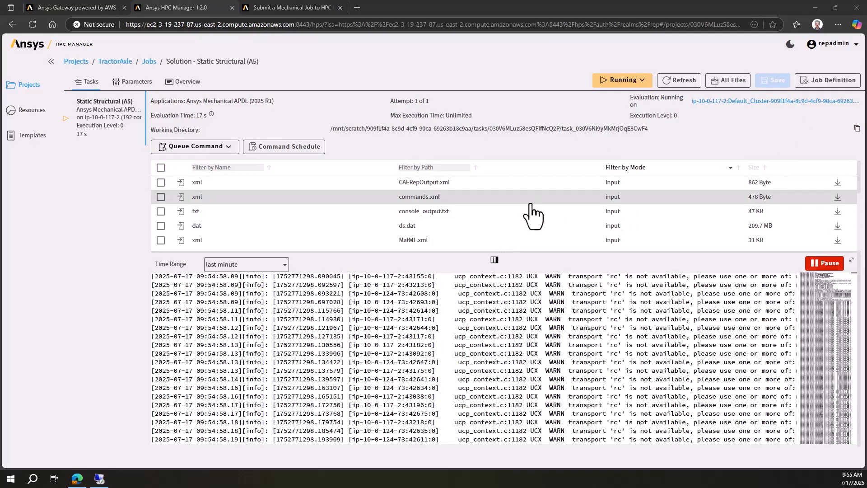
pyautogui.scroll(-3, 531, 208)
pyautogui.scroll(-1, 533, 216)
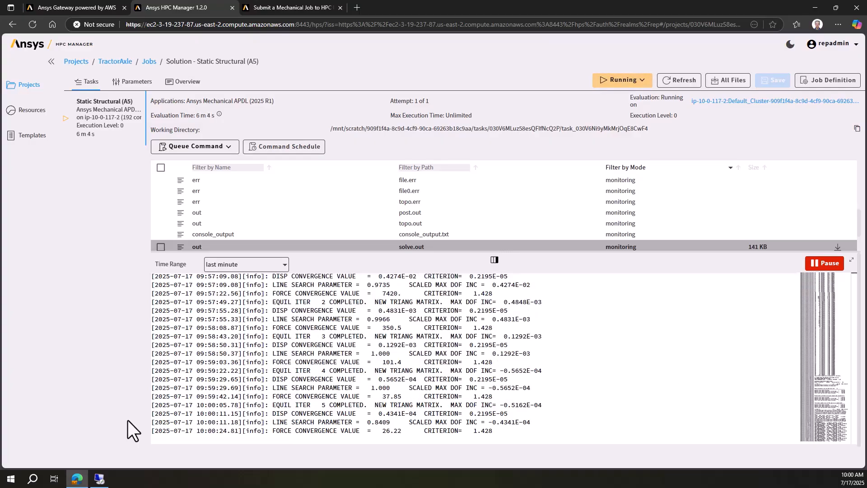
# Return to Mechanical on the remote desktop and retrieve the running job's solver output for Solution Information.
pyautogui.click(100, 477)
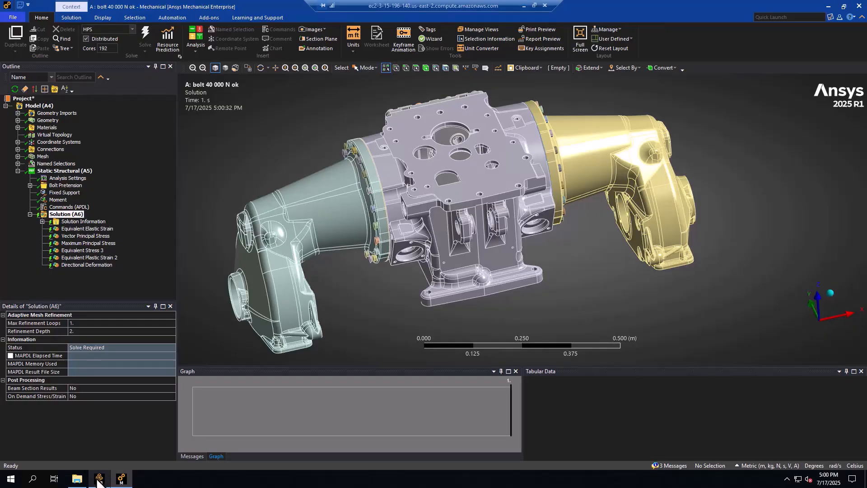
pyautogui.click(81, 221)
pyautogui.rightClick(78, 223)
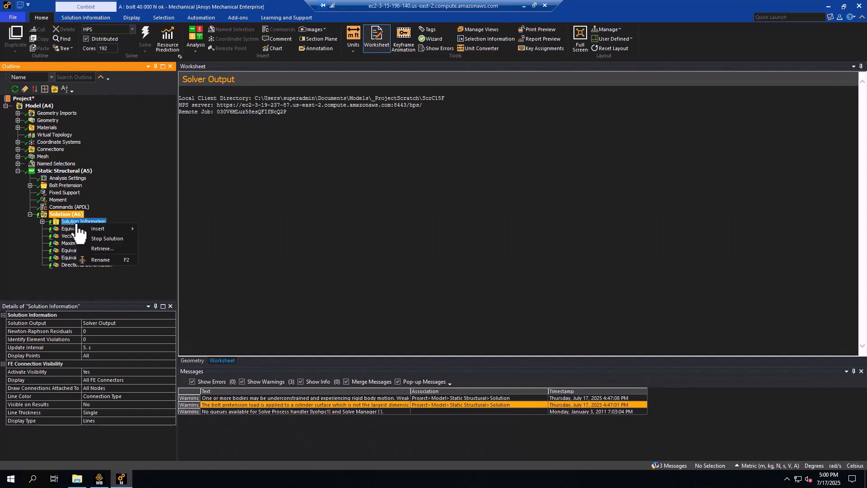
pyautogui.click(100, 247)
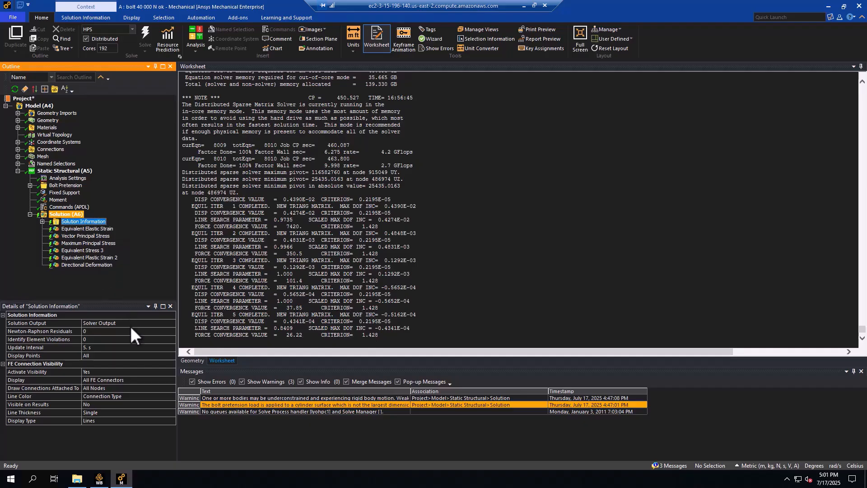
# Set the Solution Output of Solution Information to Force Convergence.
pyautogui.click(150, 322)
pyautogui.click(172, 324)
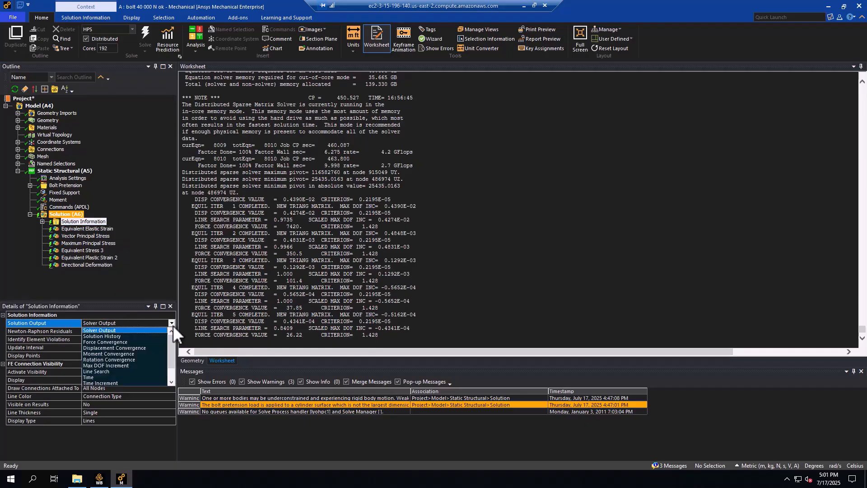
pyautogui.click(148, 343)
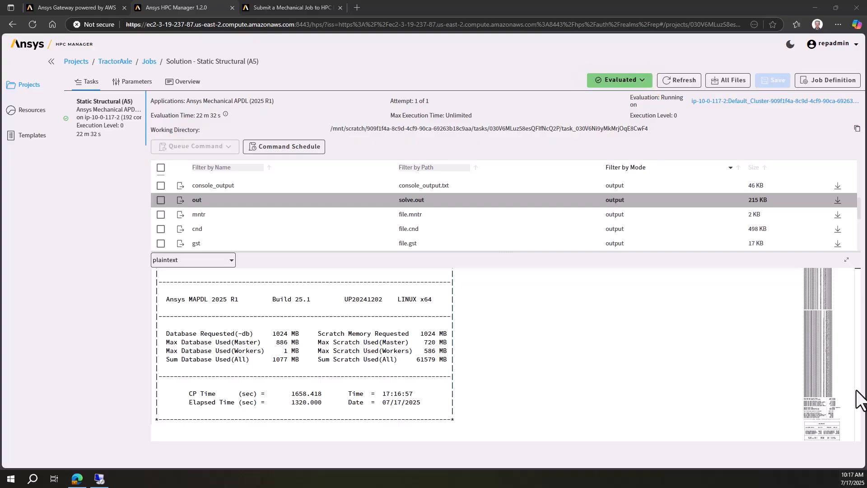
# Return to Mechanical on the remote desktop, get the finished job's results for the Solution branch and select Maximum Principal Stress.
pyautogui.click(99, 479)
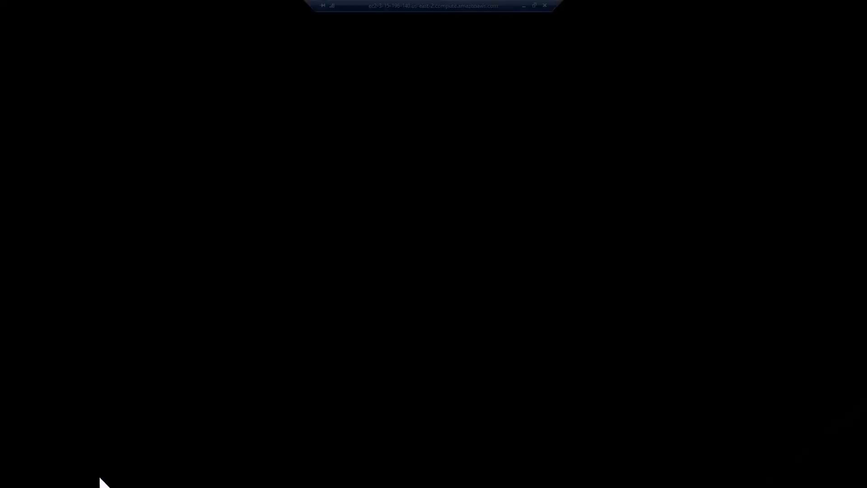
pyautogui.moveTo(100, 480)
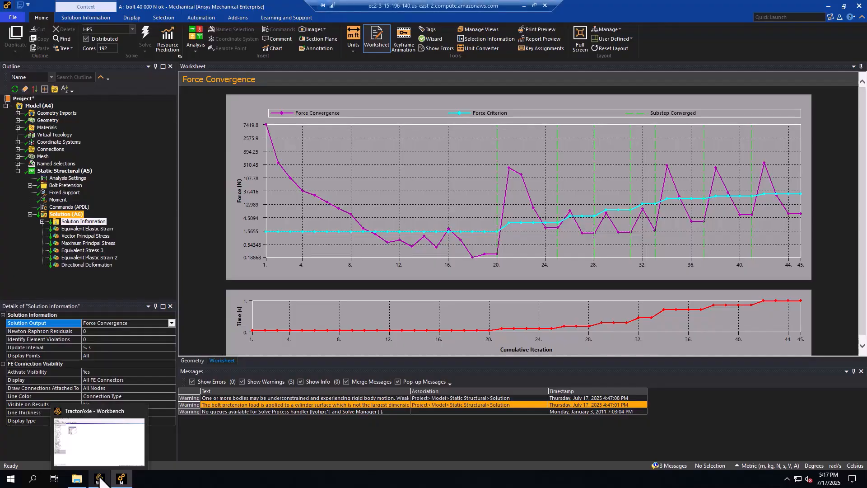
pyautogui.rightClick(75, 215)
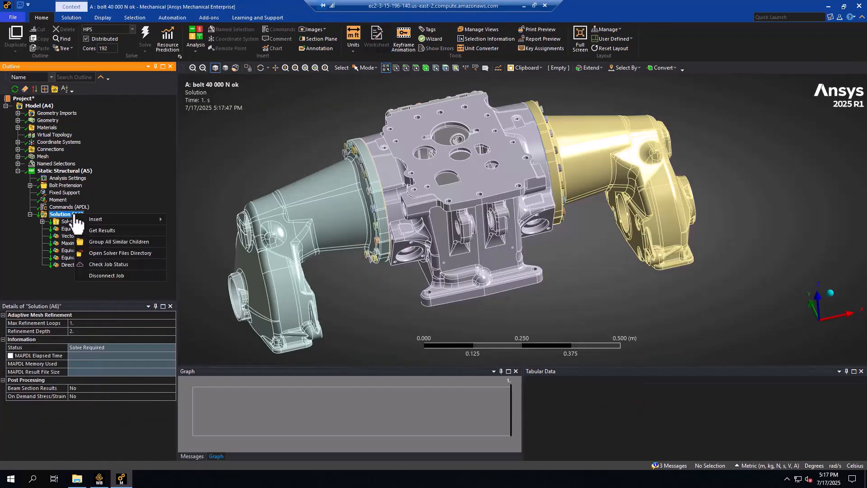
pyautogui.click(107, 230)
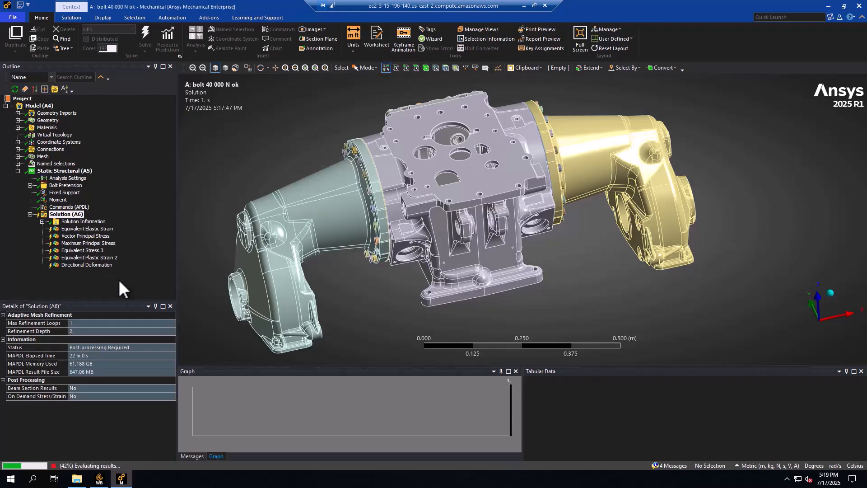
pyautogui.click(95, 245)
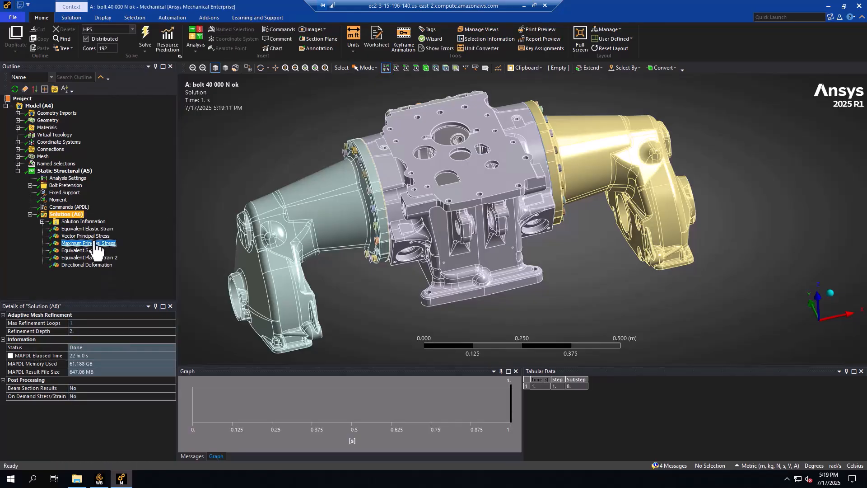